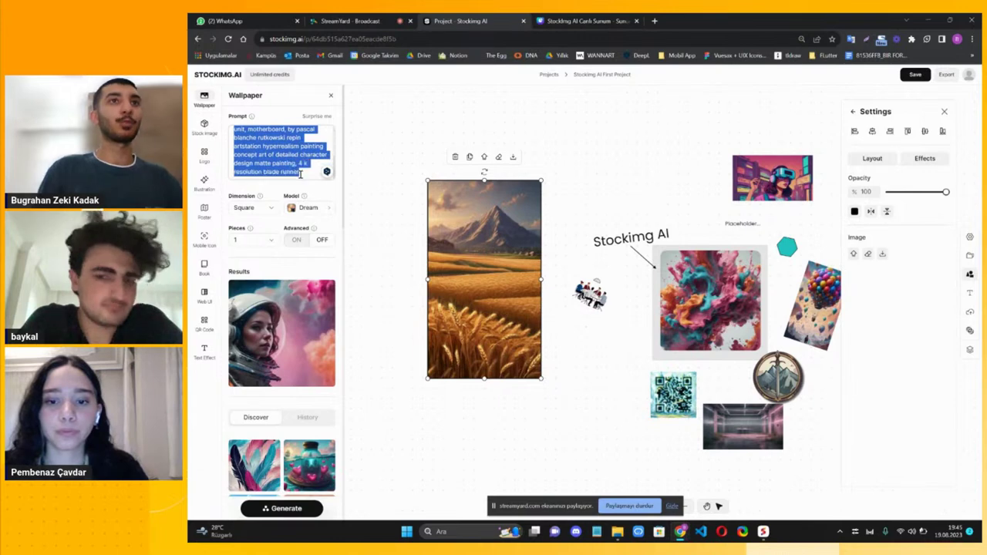
Load a random sample prompt for the wallpaper and move the wheat field image over the edge of the colorful paint-splash image
left_click(263, 159)
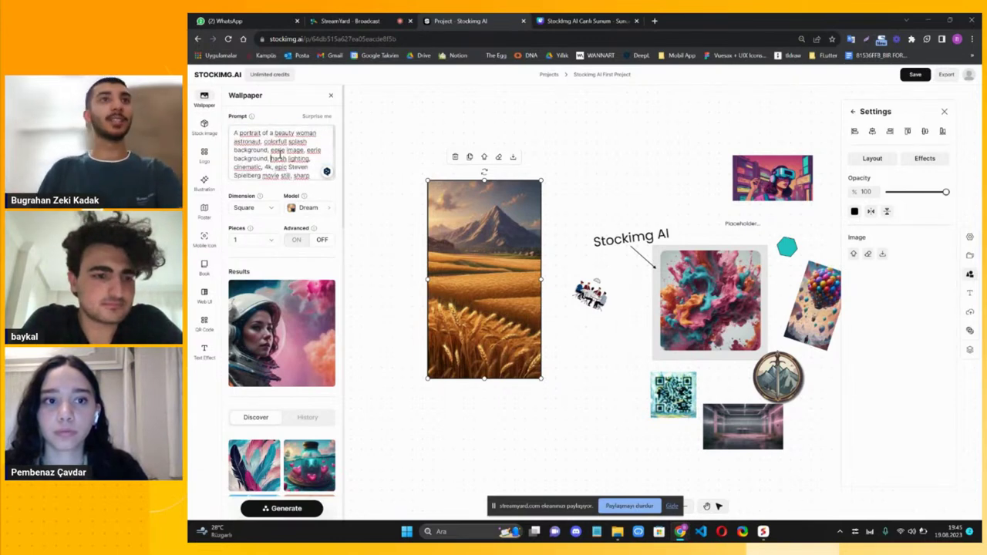
key("ctrl+a")
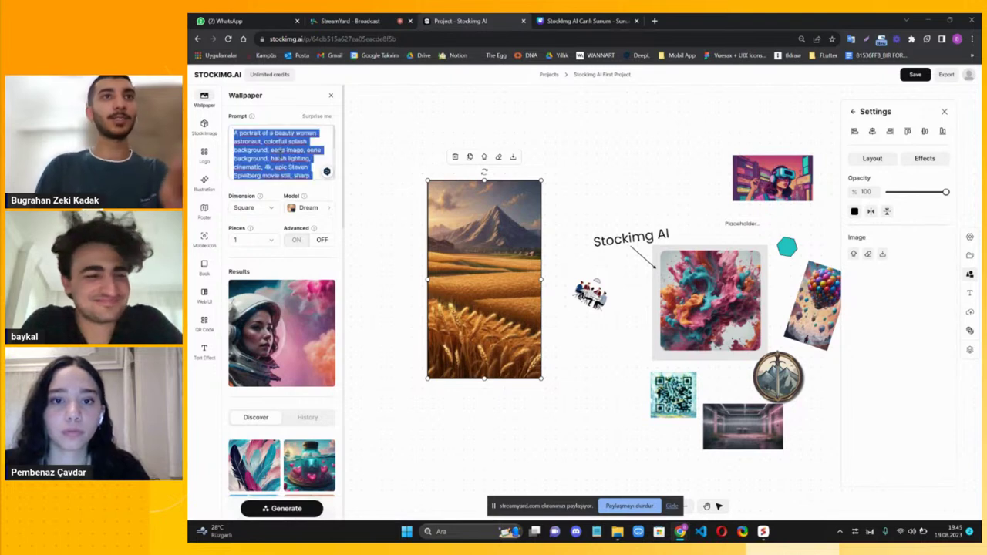
left_click(312, 142)
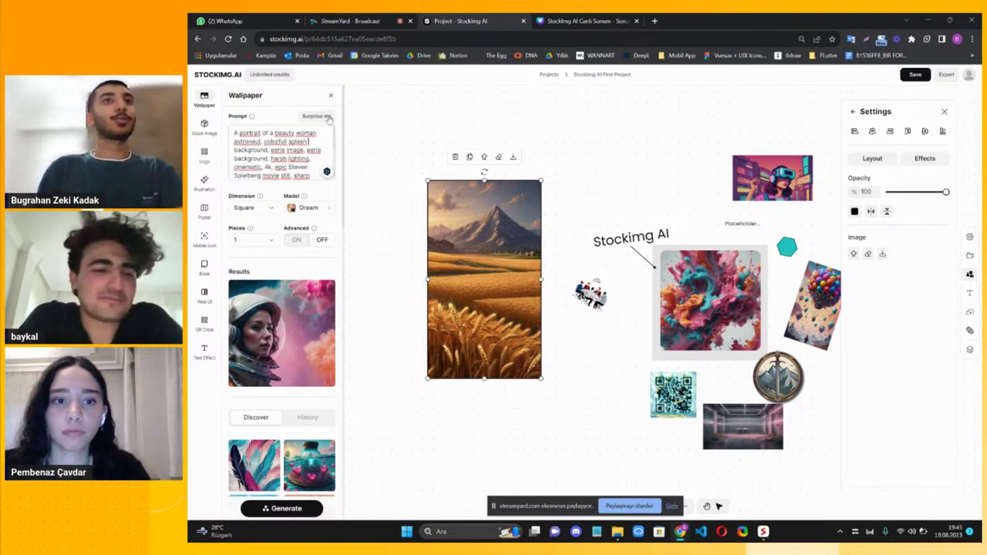
left_click(329, 118)
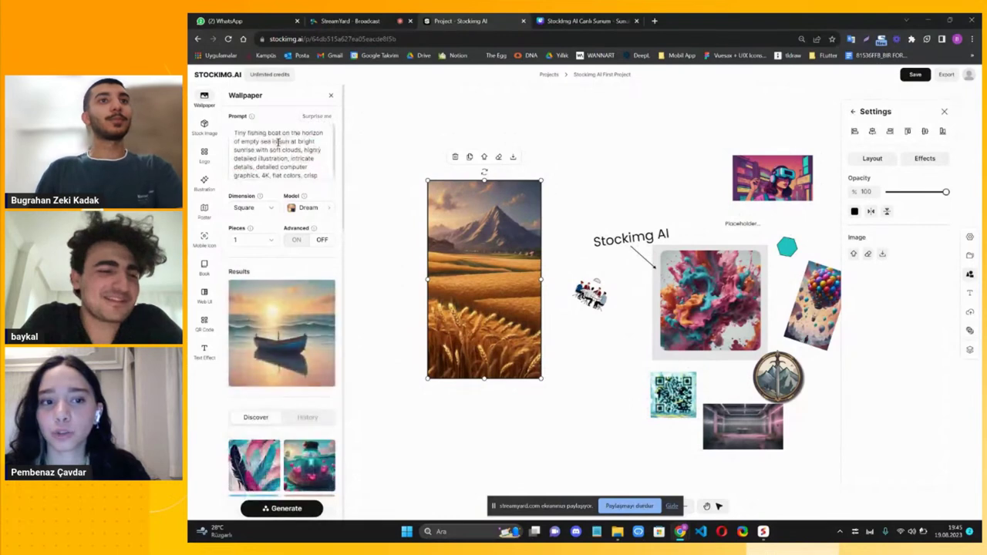
left_click_drag(509, 282, 625, 267)
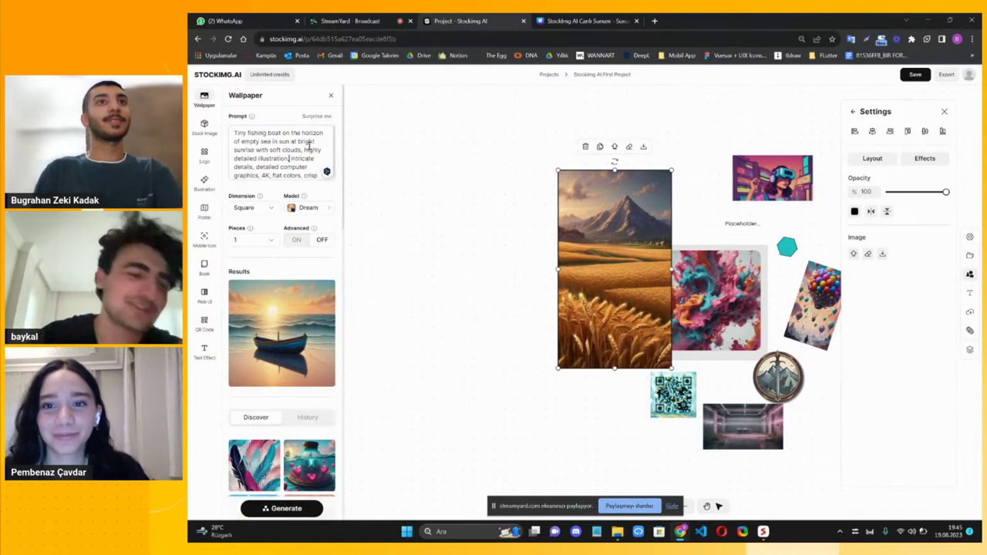
Replace the wallpaper prompt with "a small cat, colorfull, cinematic, wallpaper, 4k"
left_click(308, 147)
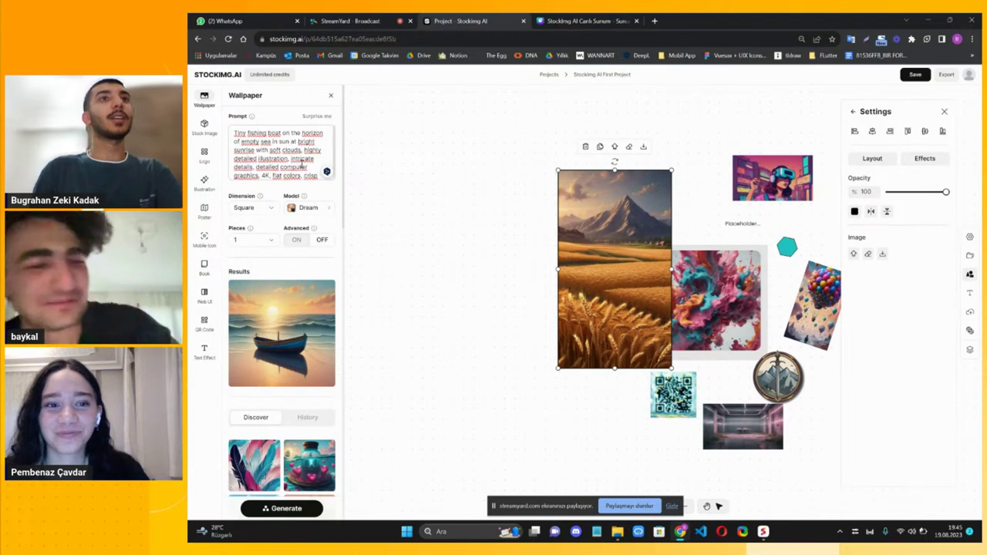
key("ctrl+a")
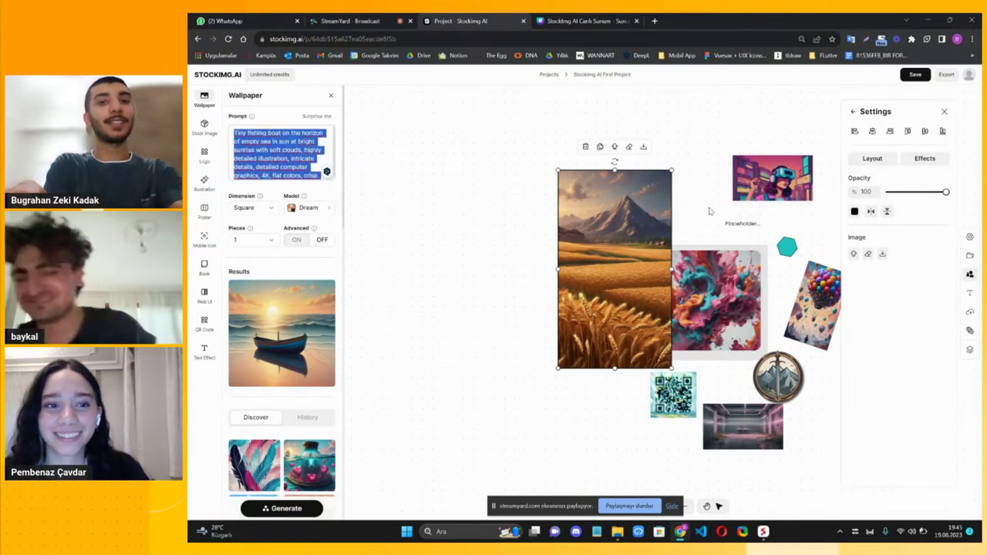
type("a")
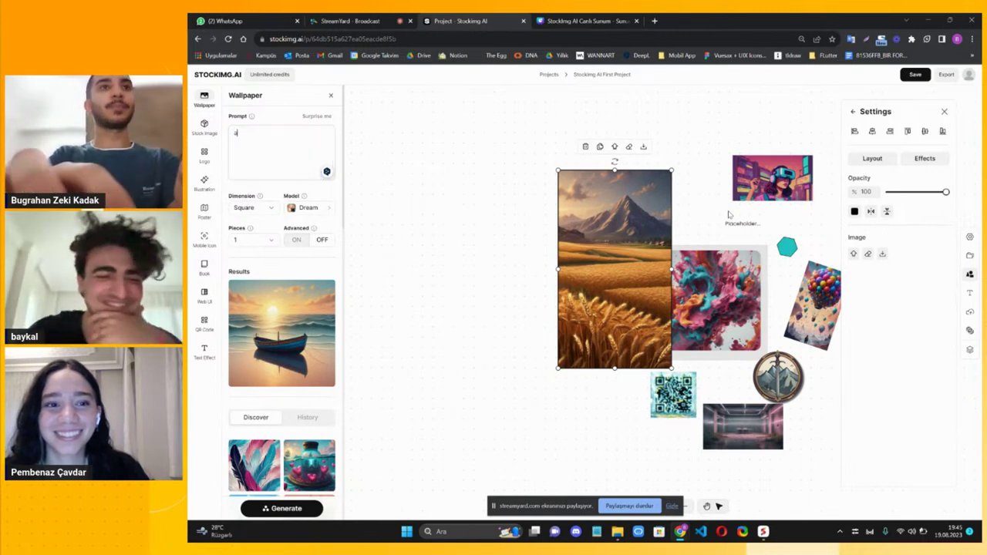
type(" small cat")
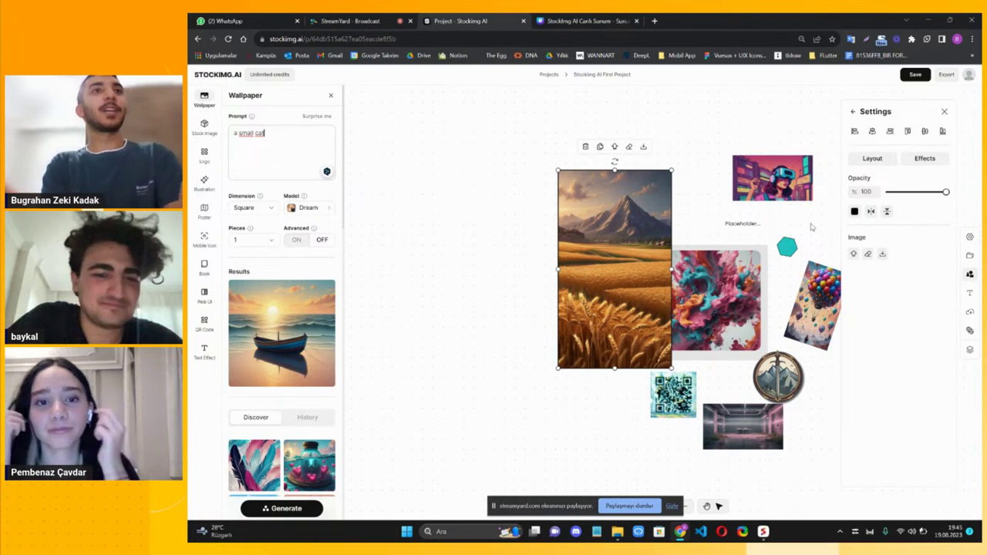
type(",")
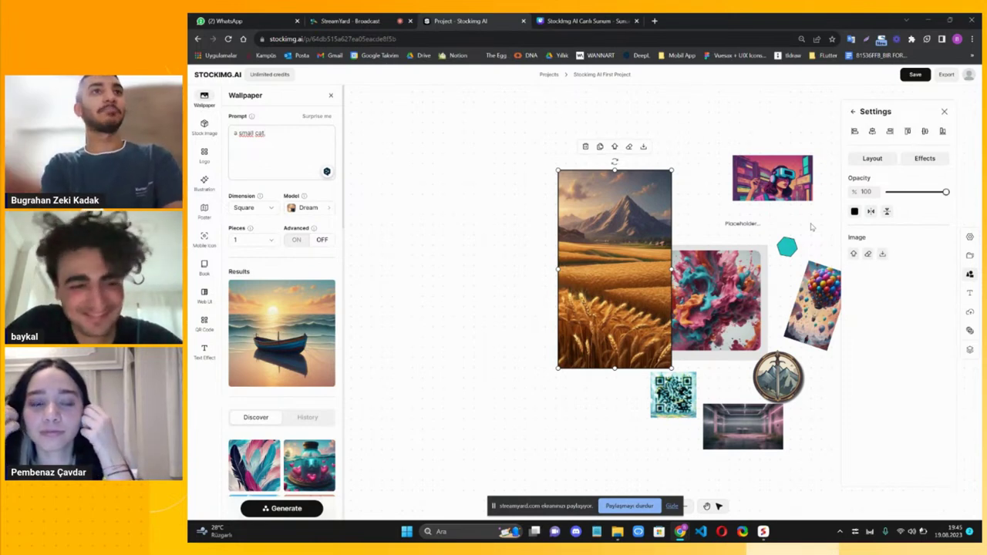
type(" b")
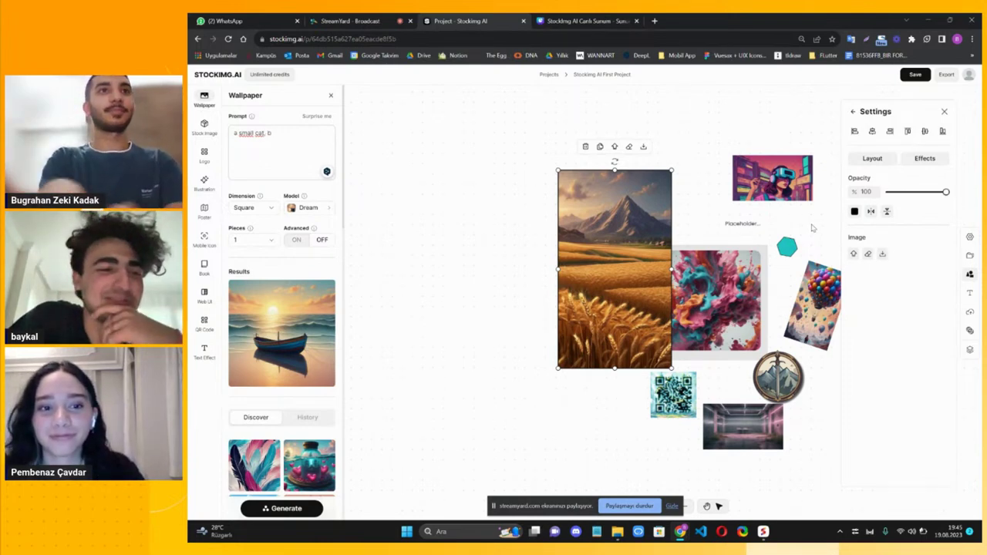
key("BackSpace")
type("colorfull")
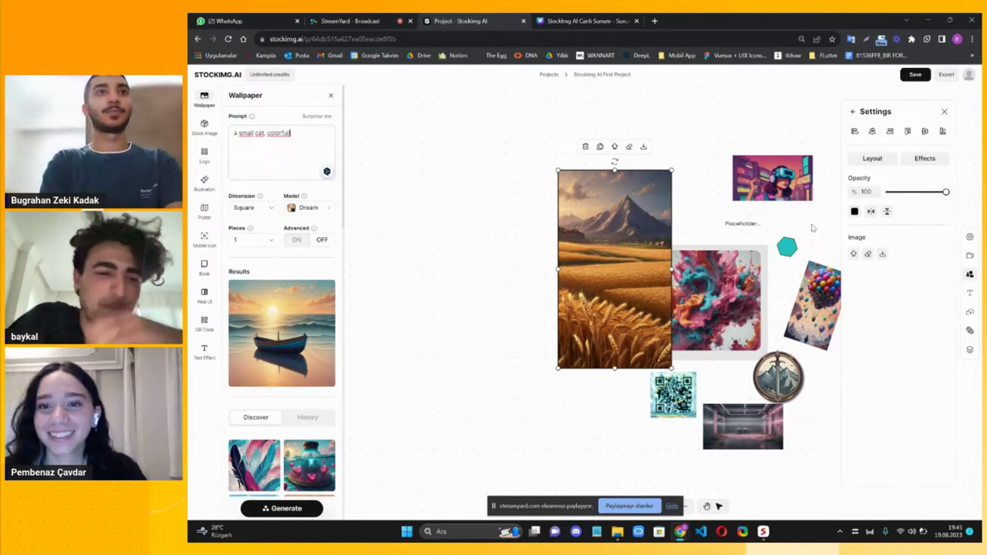
type(", cinematic")
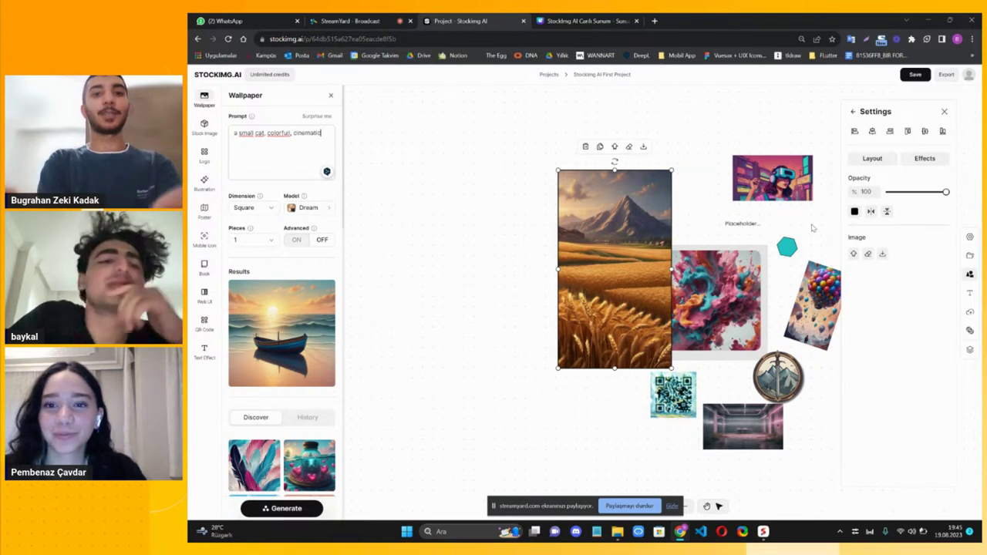
type(", wi")
type("llp")
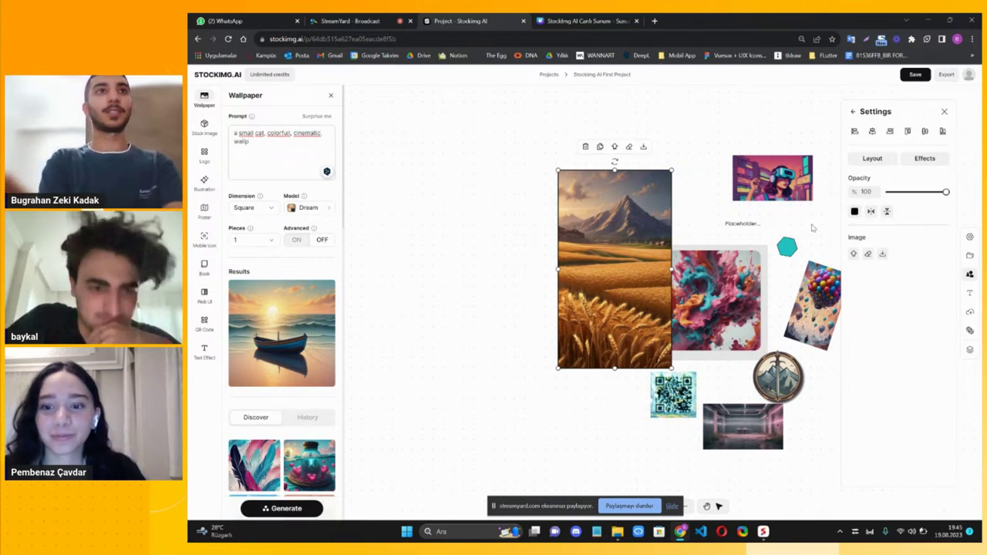
type("aper, 4k")
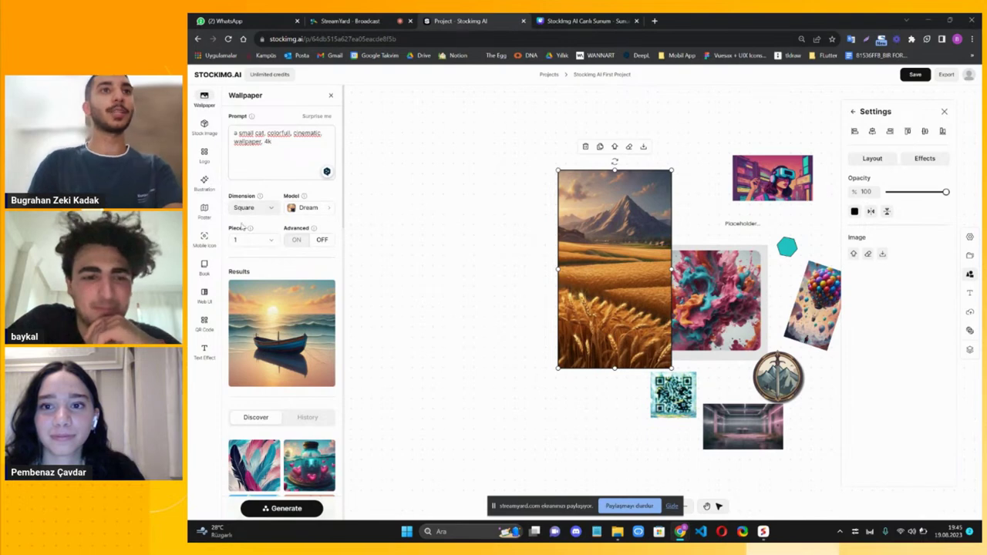
Set the wallpaper dimension to Vertical and generate the image
left_click(247, 207)
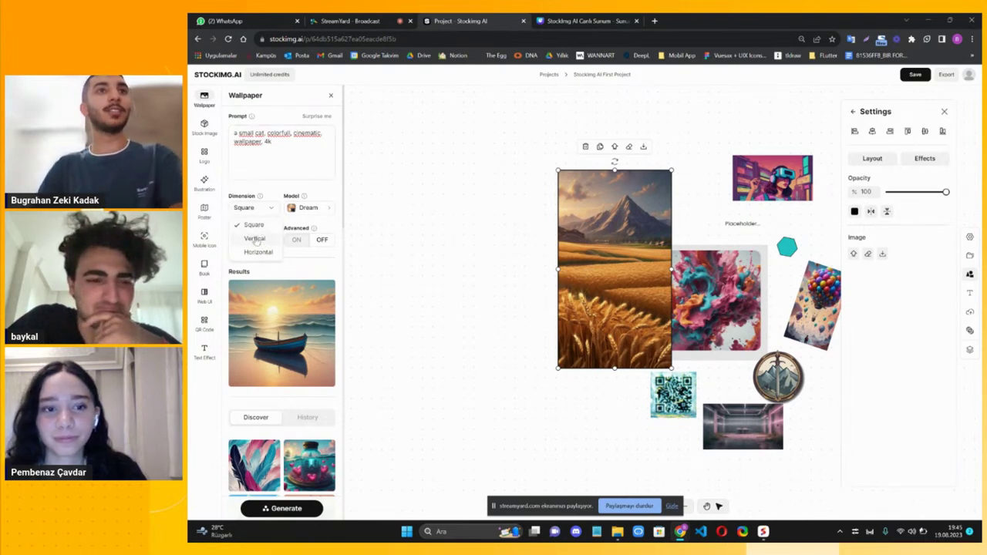
left_click(255, 240)
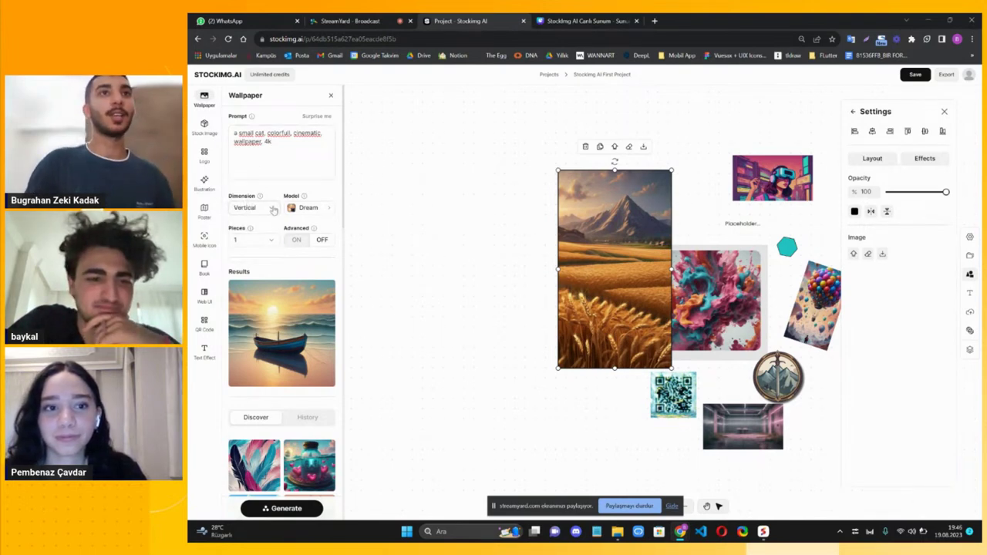
left_click(281, 509)
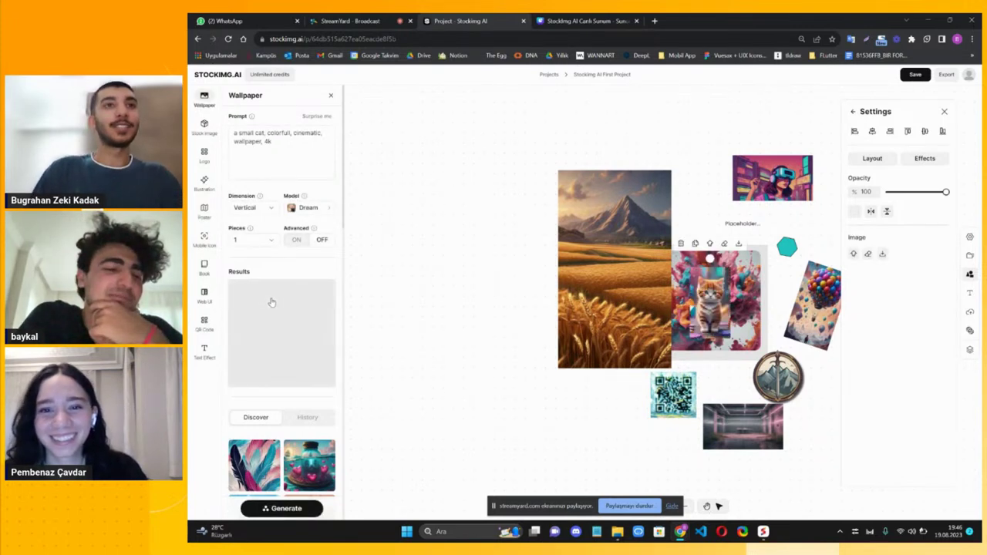
Move the generated cat wallpaper to the empty canvas beside the wheat field image and enlarge it to be taller than that image
left_click_drag(672, 300, 507, 332)
left_click(460, 270)
left_click_drag(544, 391, 579, 461)
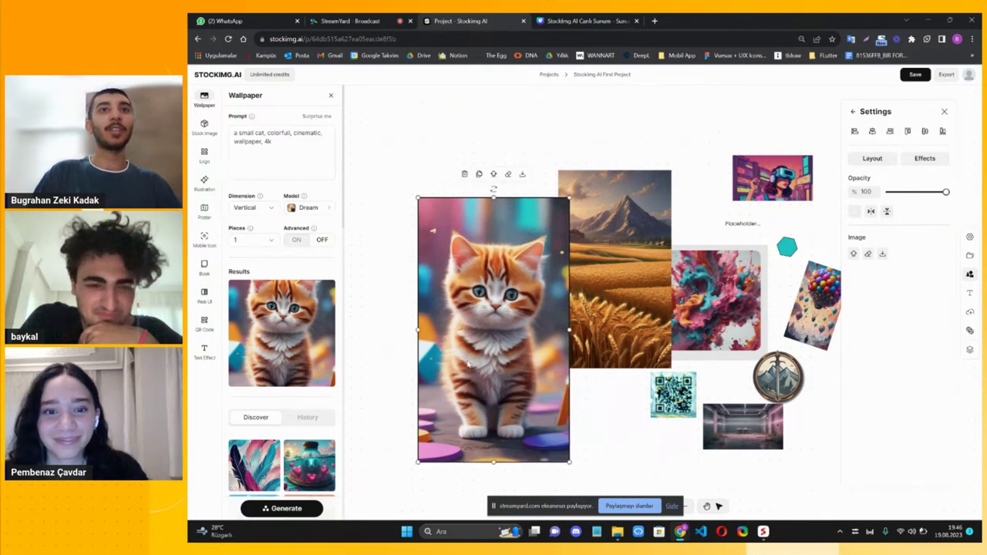
left_click_drag(496, 393, 465, 361)
left_click(466, 363)
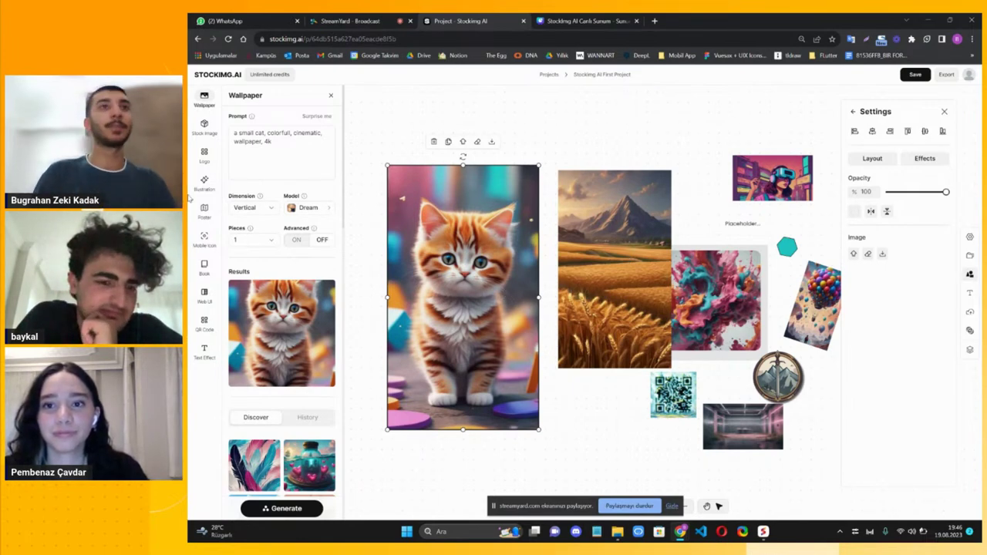
Generate a logo from the prompt "a small cat, colorfull, logo"
left_click(615, 270)
left_click(205, 154)
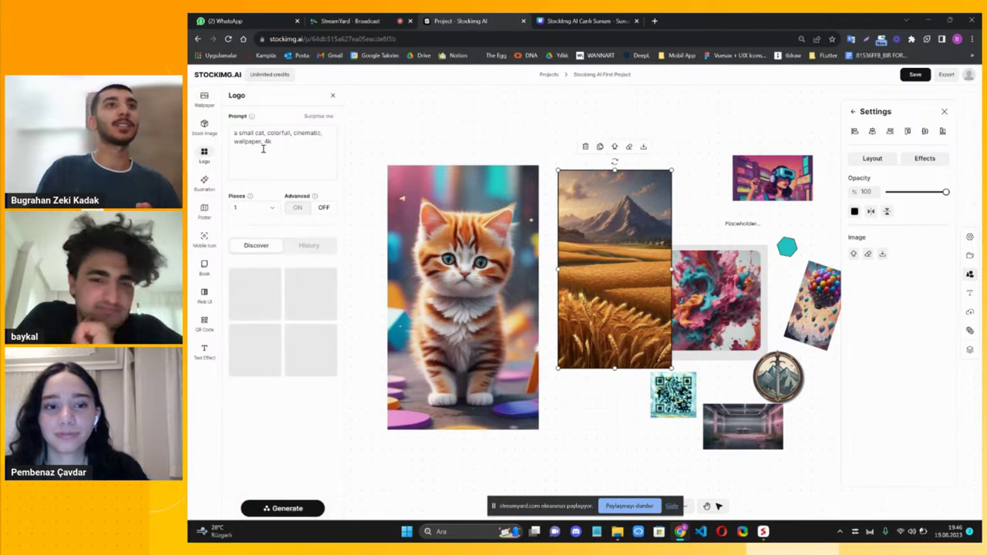
left_click_drag(262, 168, 215, 120)
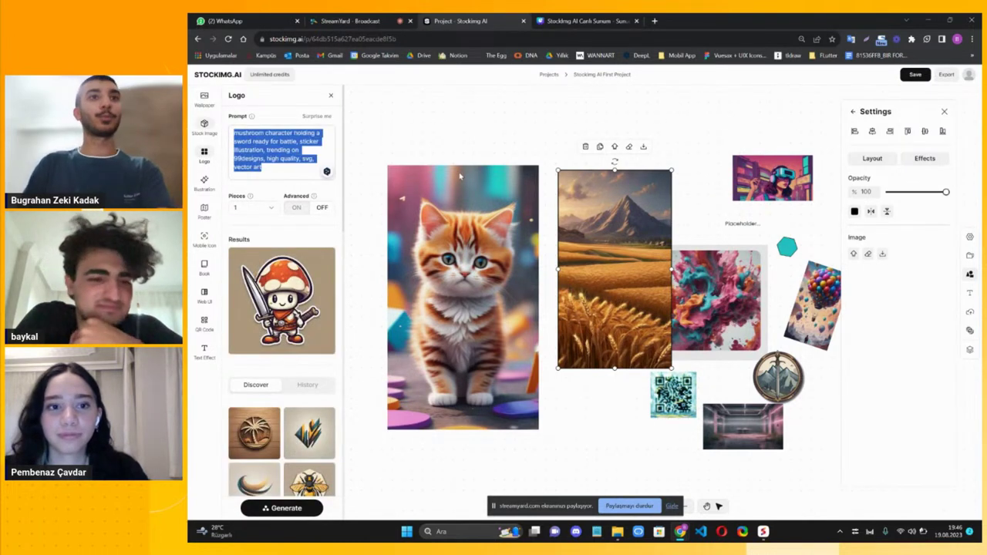
type("a sam")
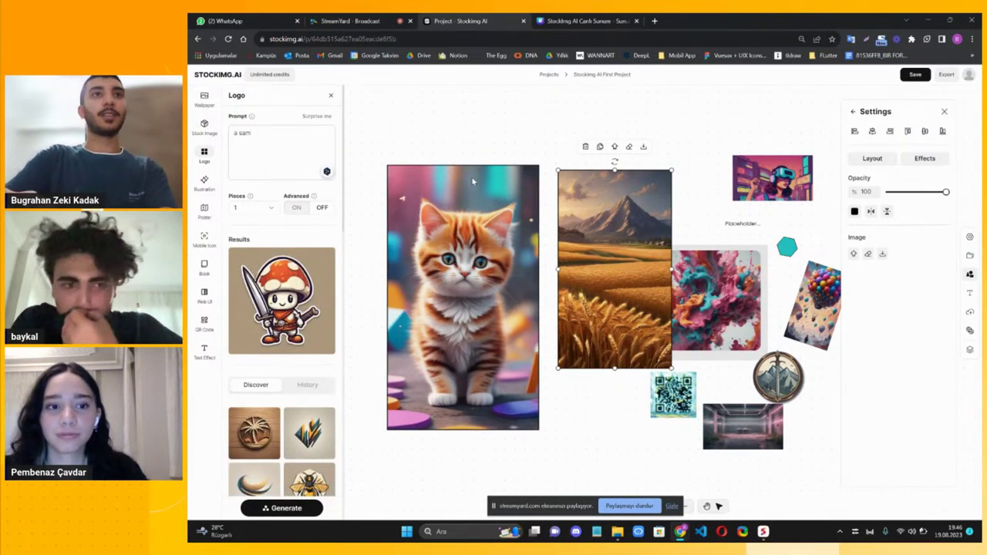
key("BackSpace")
key("BackSpace")
type("mall cat")
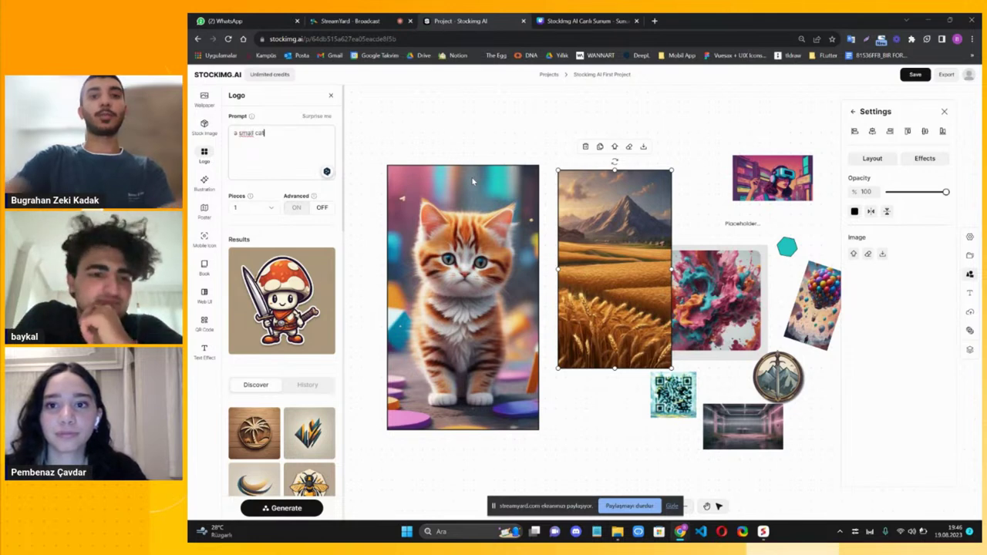
type(", colorfull")
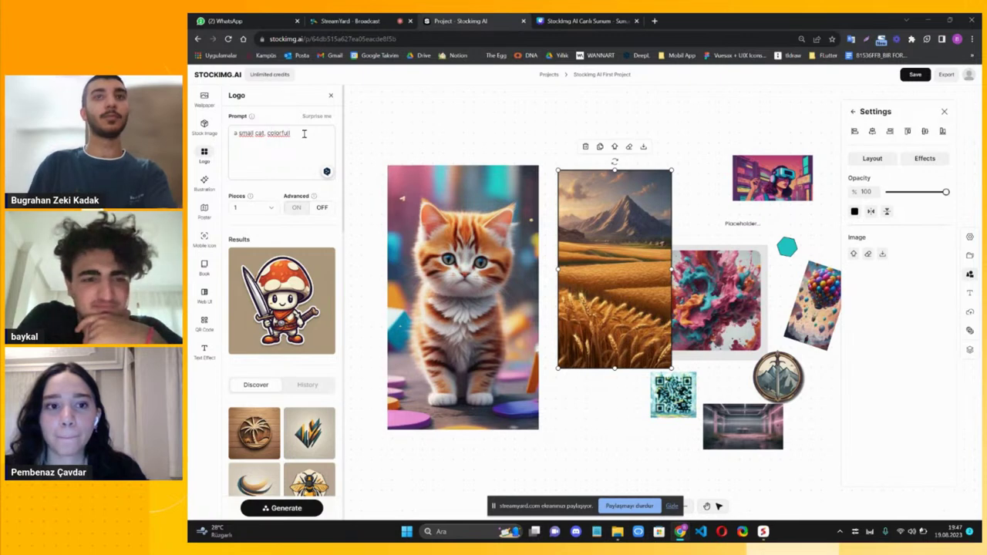
type(", logo")
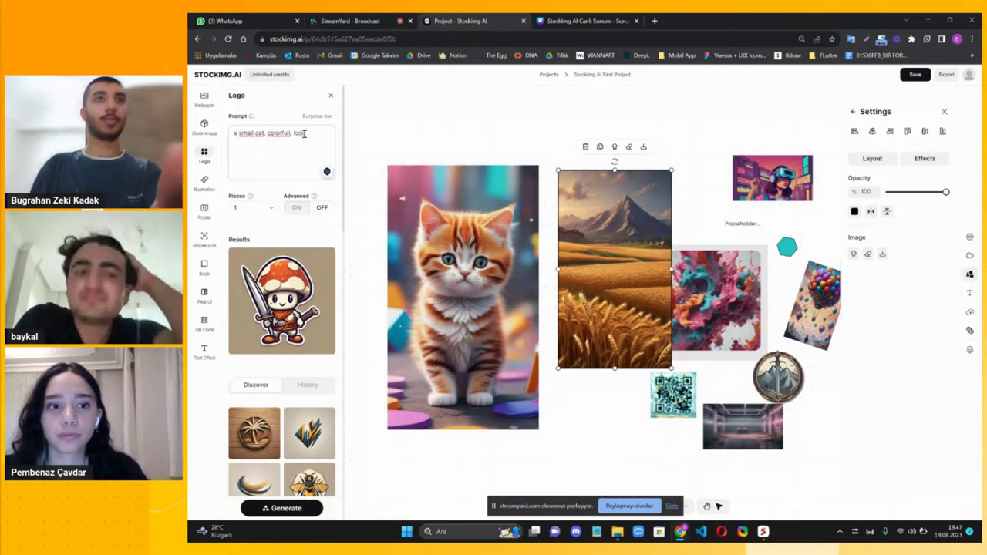
left_click(290, 509)
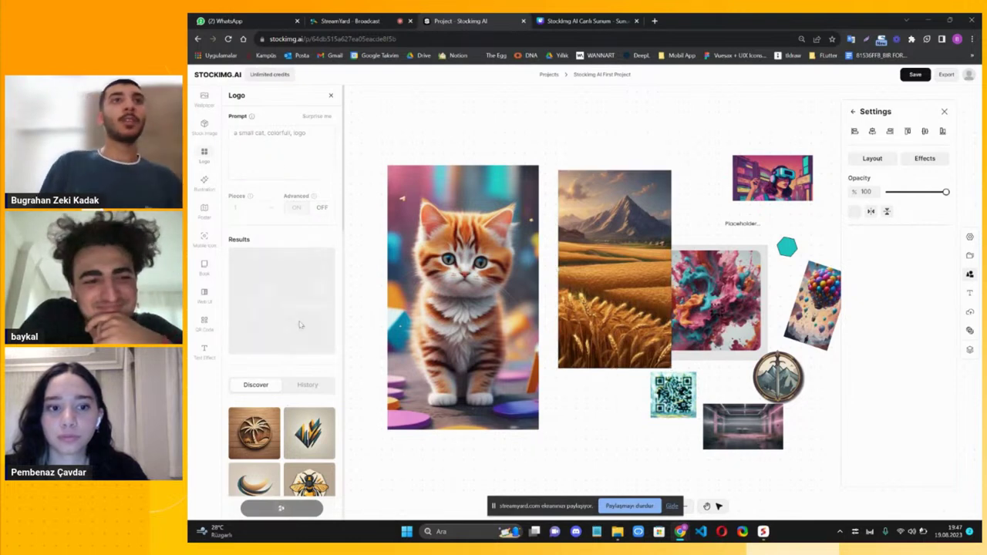
Browse the sample logos in the Discover gallery while the cat logo is generating
scroll(258, 317, "down", 3)
scroll(267, 216, "down", 2)
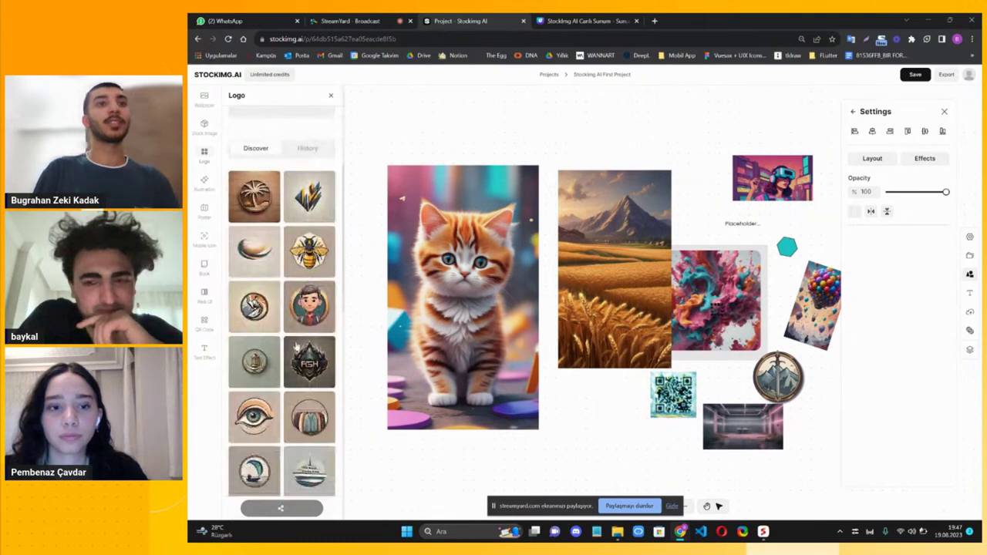
scroll(266, 353, "down", 4)
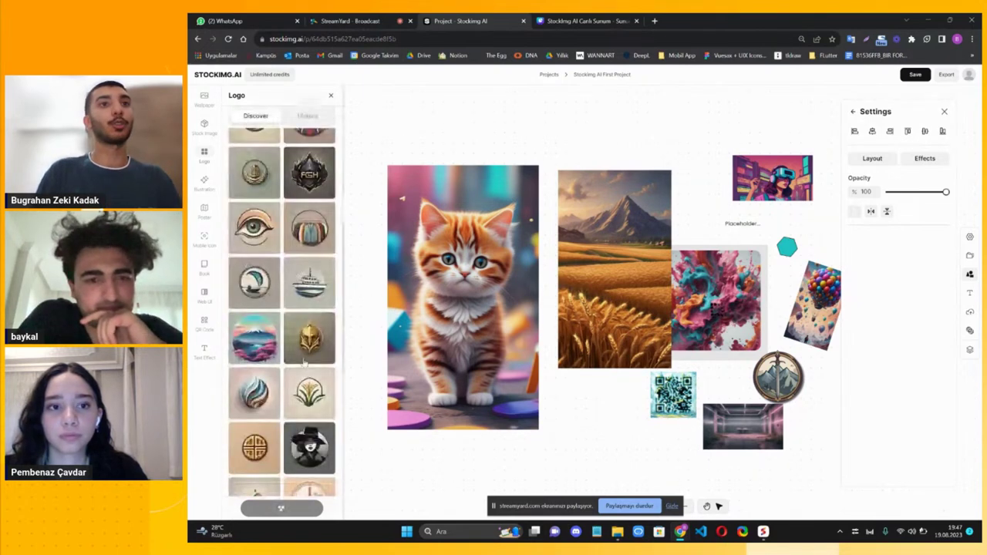
scroll(304, 365, "down", 1)
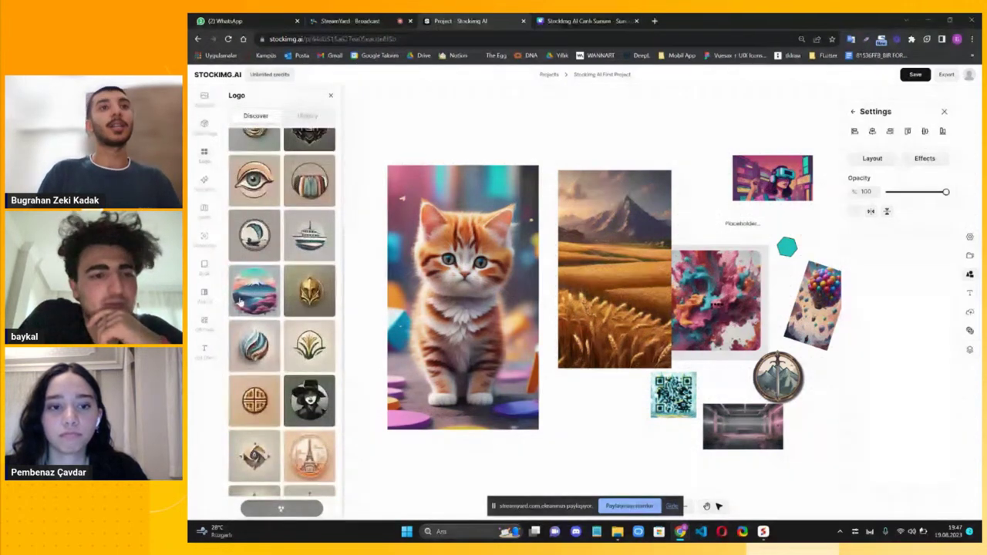
scroll(247, 316, "down", 2)
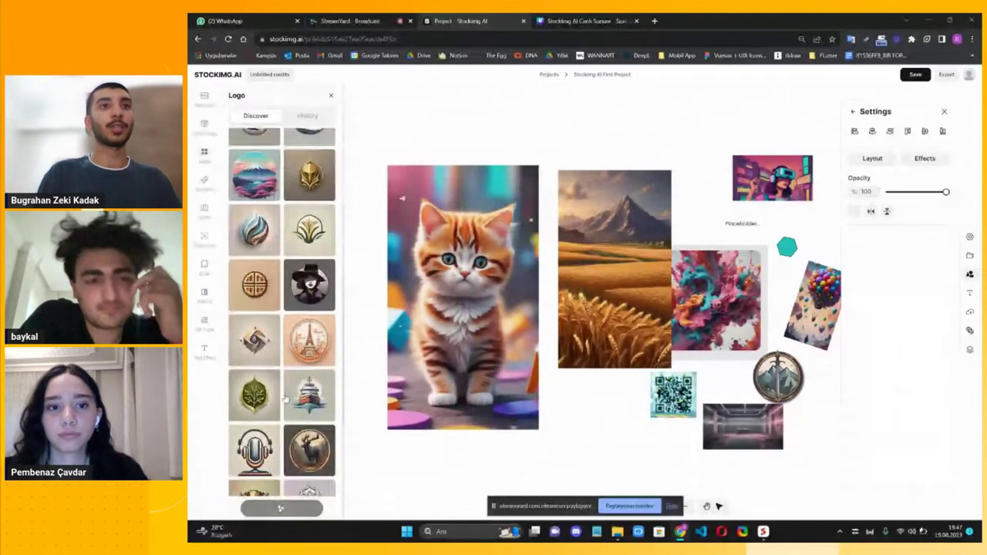
scroll(308, 378, "down", 3)
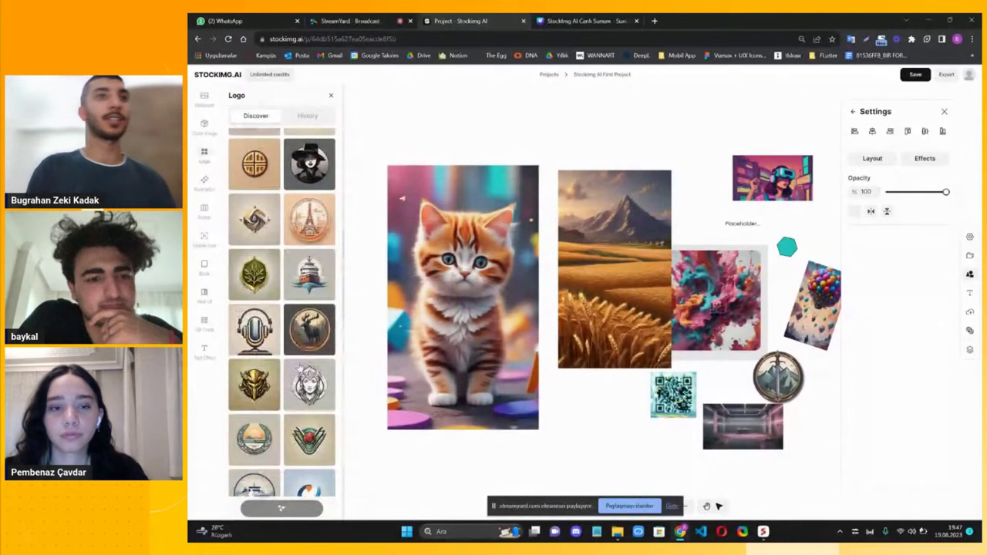
scroll(283, 328, "up", 6)
scroll(283, 337, "up", 5)
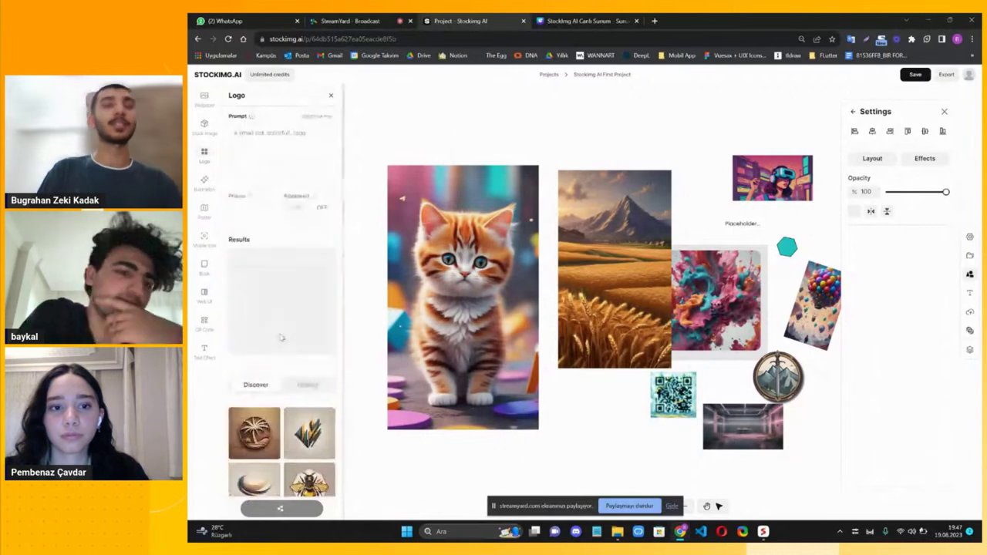
scroll(283, 355, "down", 2)
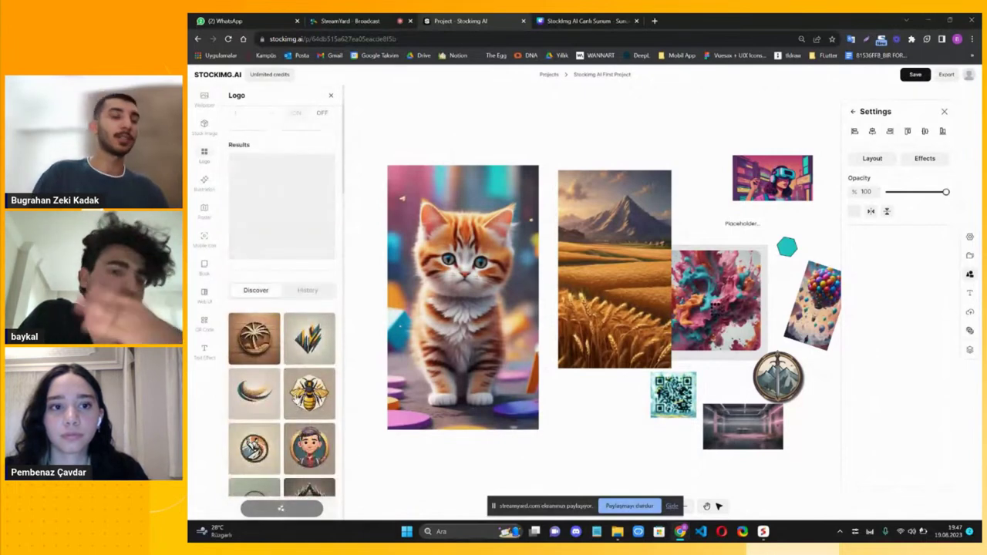
scroll(282, 371, "down", 5)
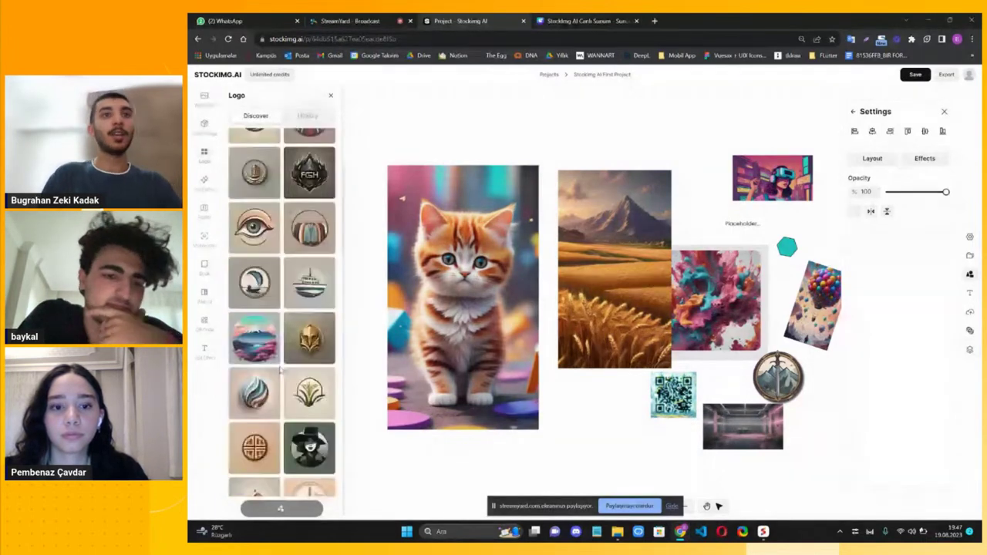
Look through further sample logos in the Discover gallery and return to the generated cat logo result
scroll(281, 370, "down", 5)
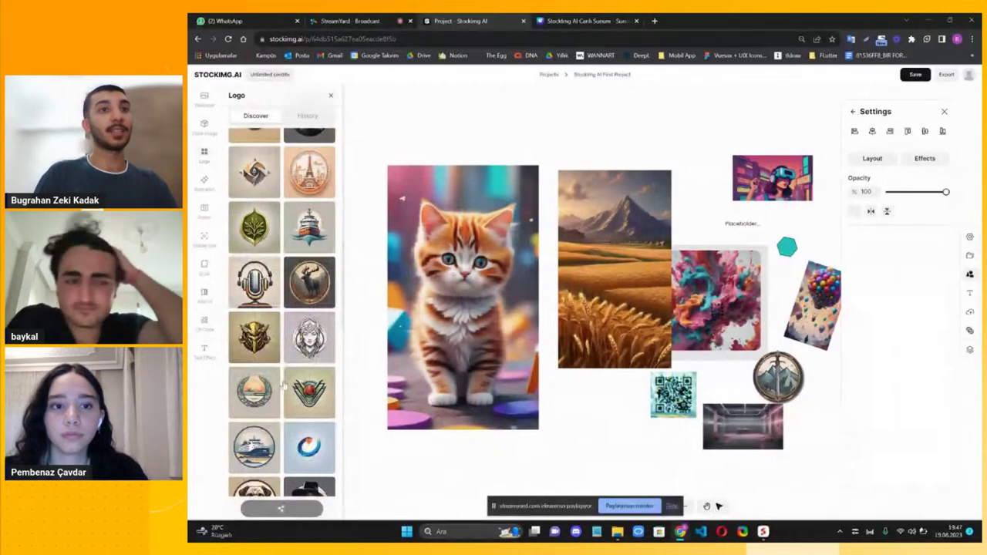
scroll(283, 390, "down", 8)
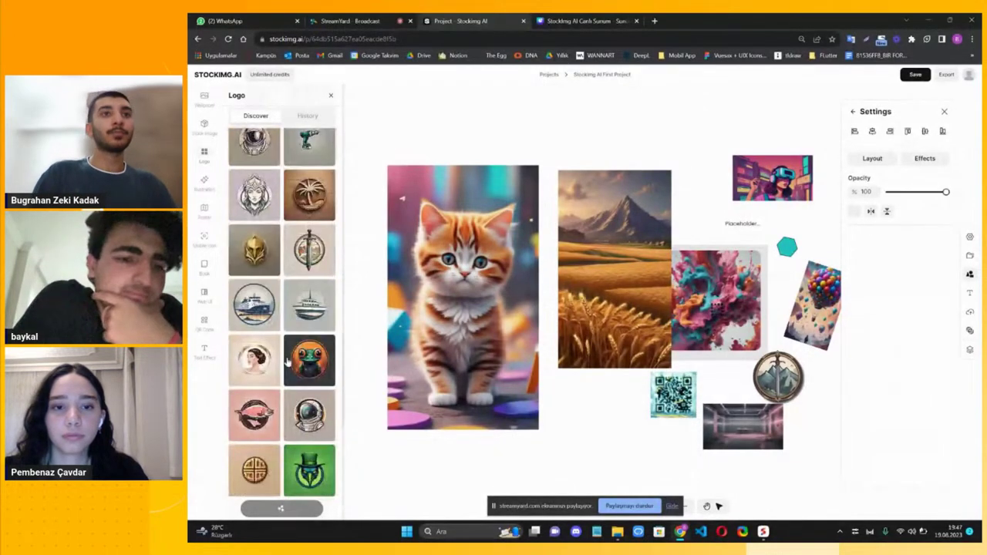
scroll(287, 362, "down", 3)
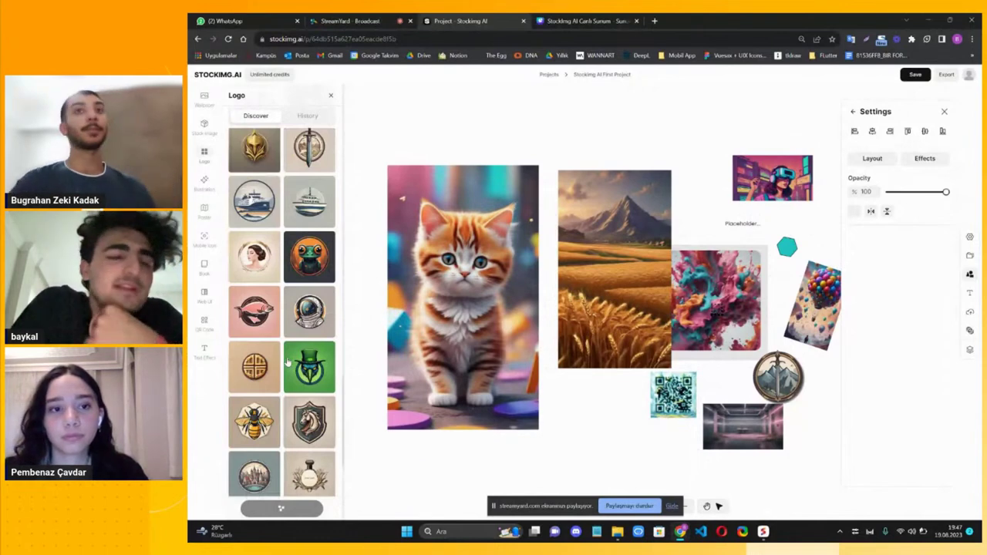
scroll(286, 363, "up", 15)
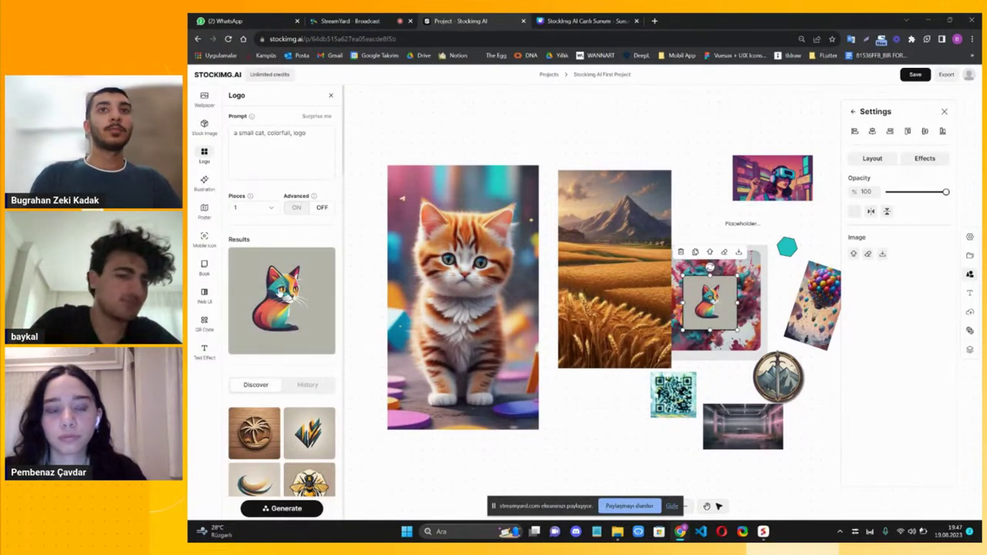
Move the generated cat logo onto the lower part of the cat wallpaper and enlarge it to nearly the wallpaper's width
left_click_drag(709, 302, 515, 259)
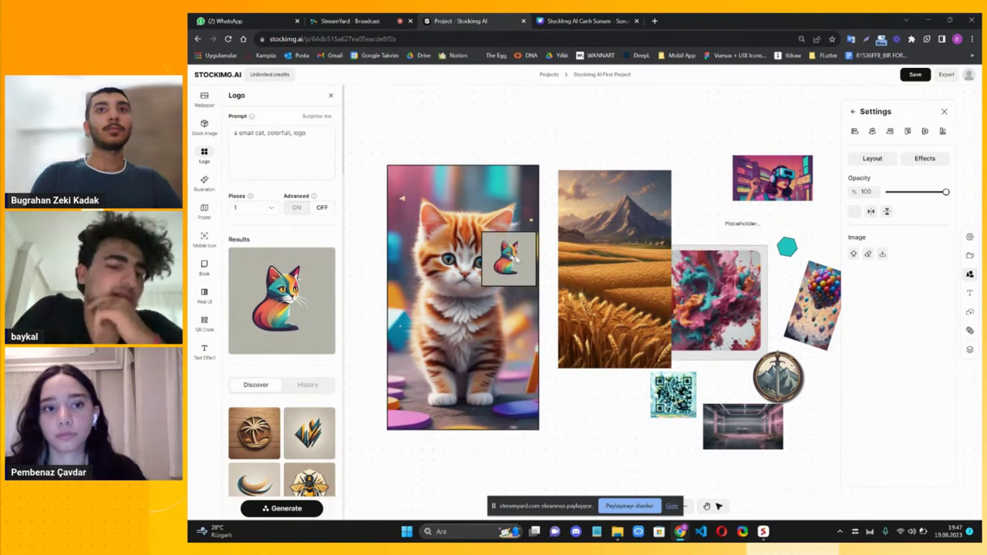
left_click(533, 287)
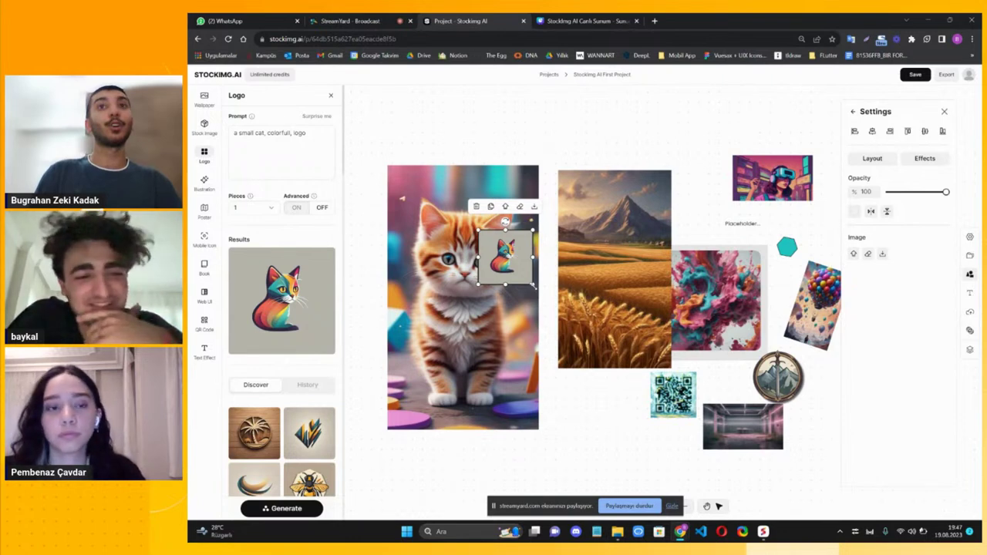
left_click_drag(534, 286, 459, 380)
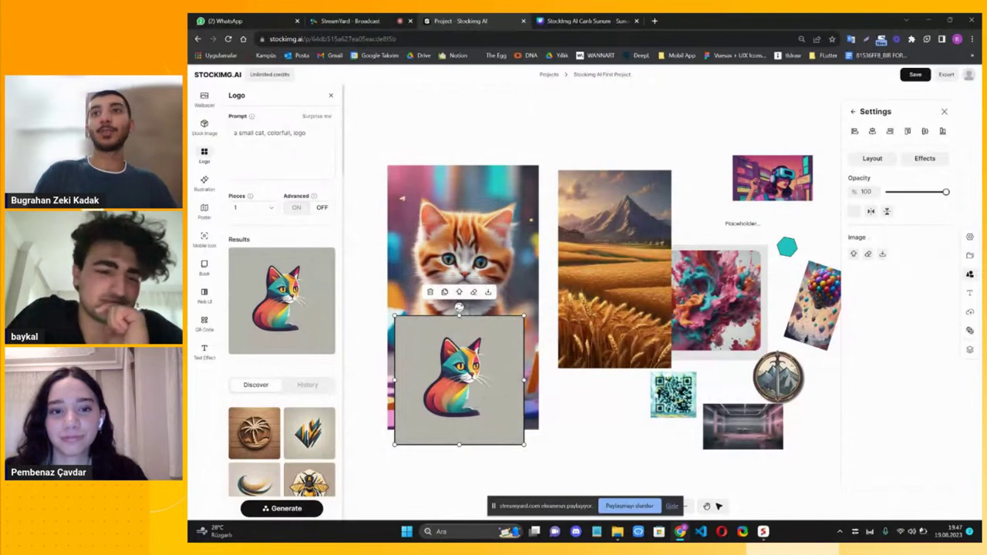
Add a title text to the canvas, place it beneath the cat in the logo and enlarge it to about 75 px
left_click(974, 299)
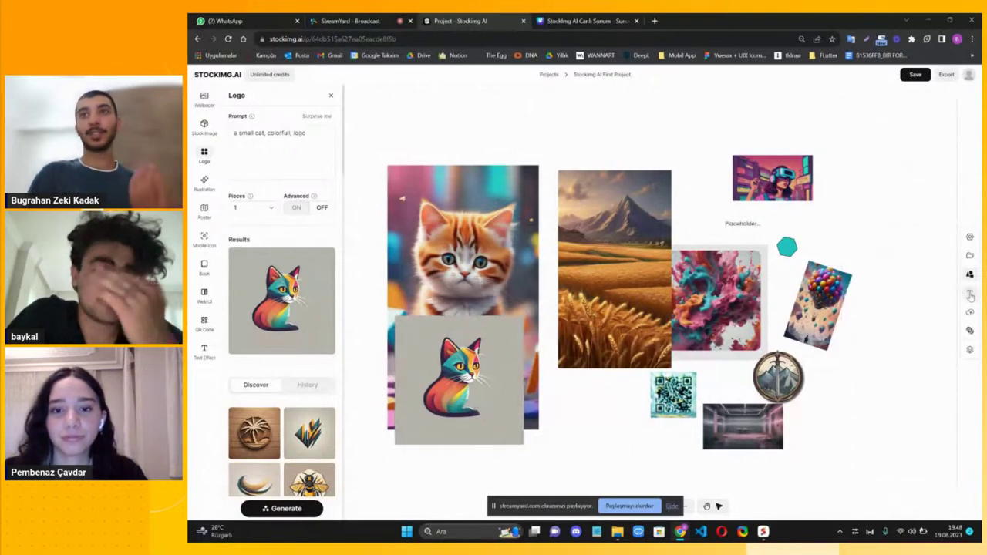
left_click(971, 294)
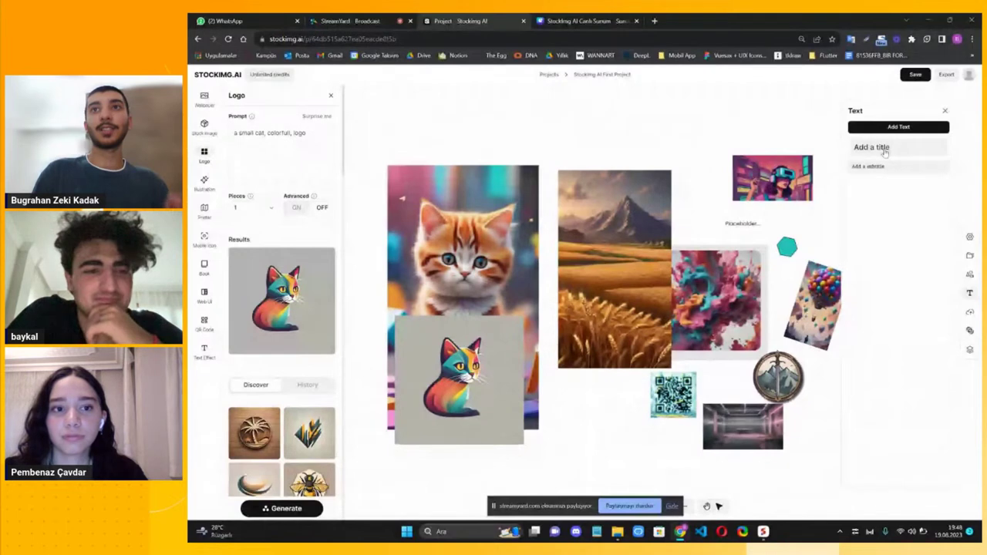
left_click(871, 147)
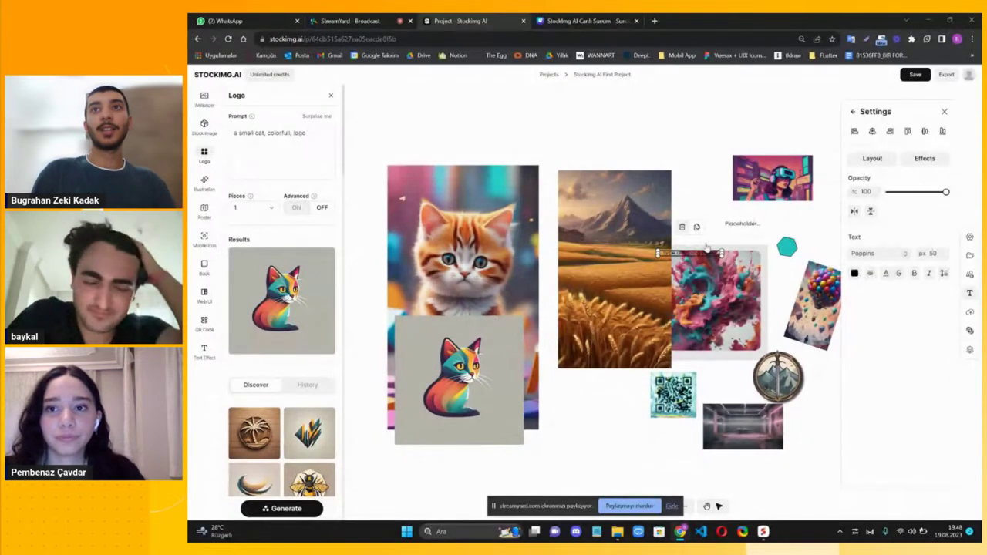
left_click_drag(698, 253, 405, 416)
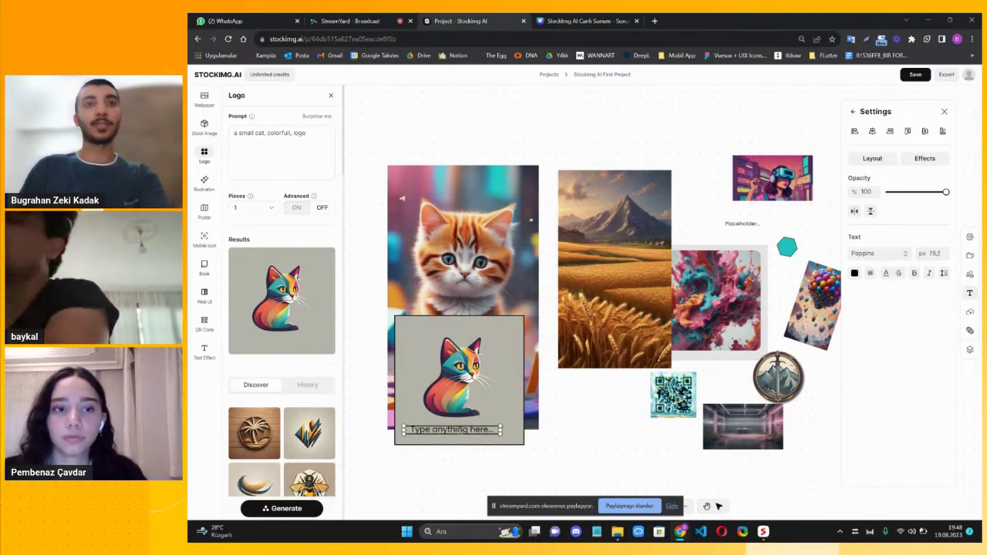
Replace the title's placeholder text with "Cat Pethso" and center it beneath the cat in the logo
double_click(463, 430)
key("ctrl+a")
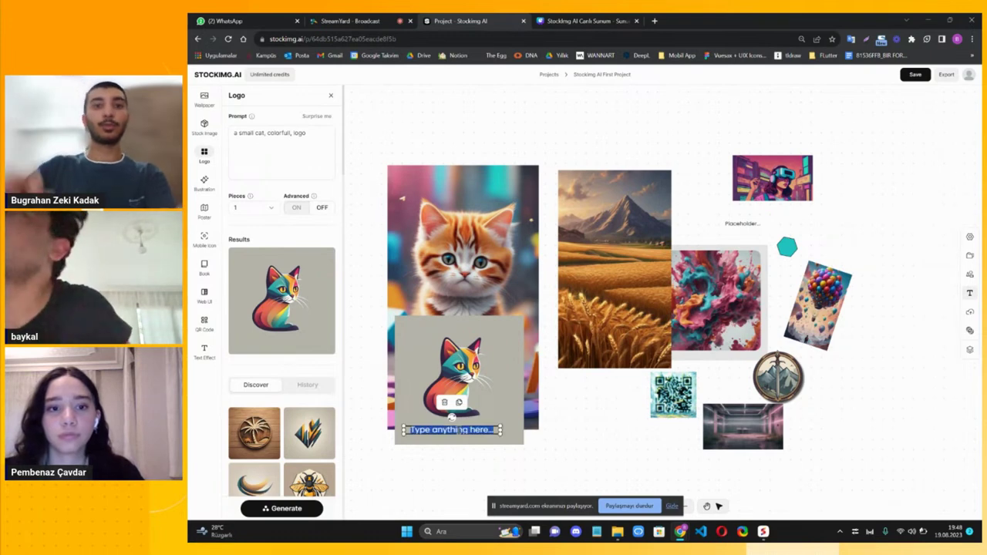
type("cat l")
type("shop")
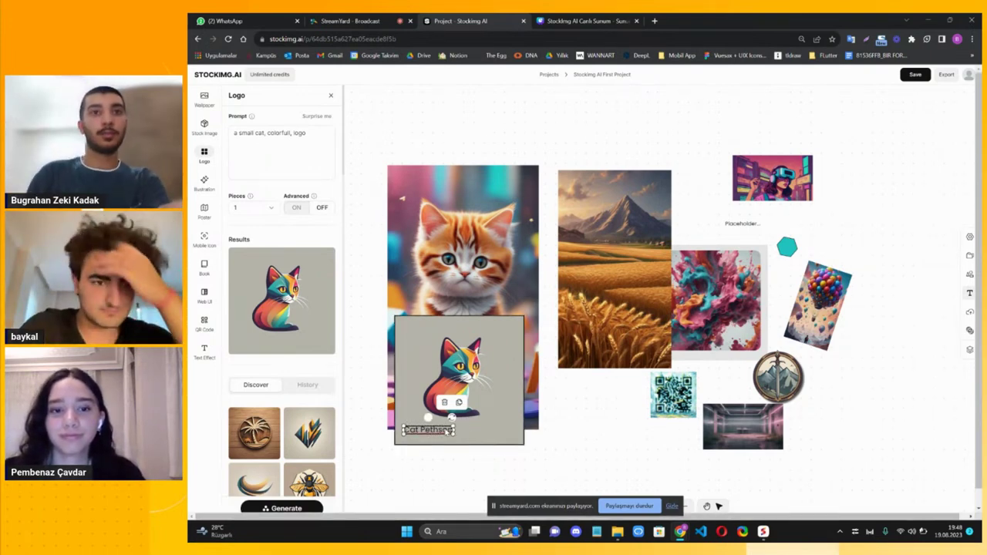
key("ctrl+z")
left_click_drag(448, 436, 470, 434)
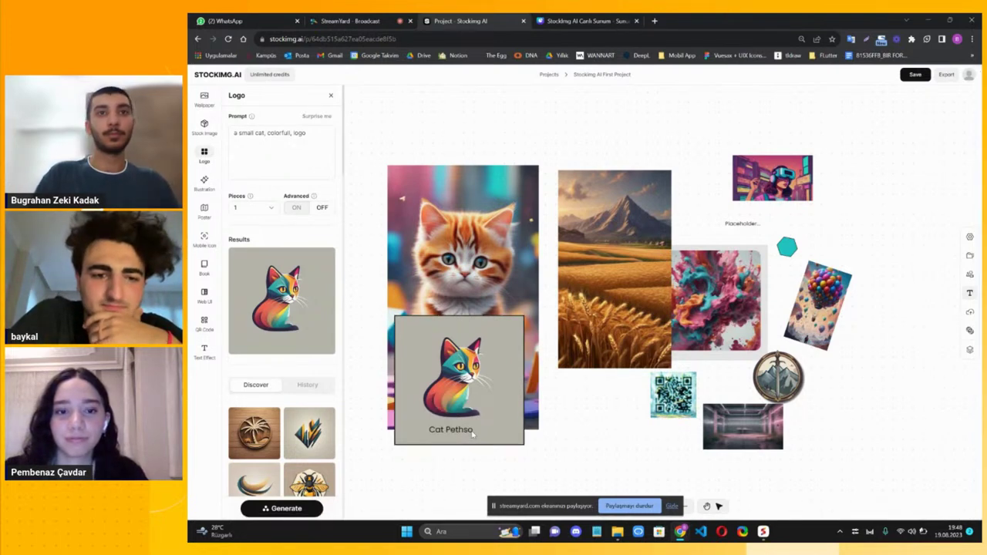
left_click(463, 436)
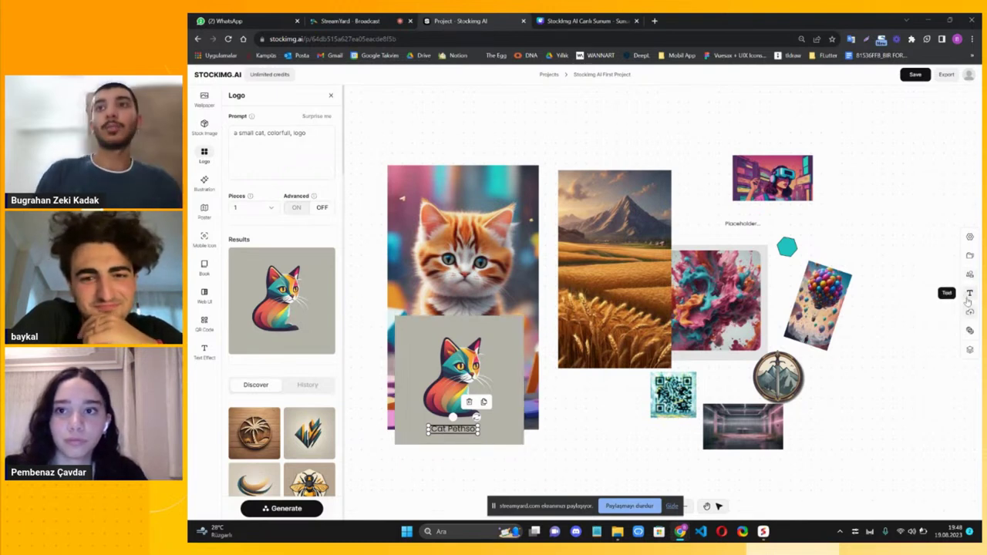
Round the corners of the cat logo image with a corner radius of 100 in its layout settings
left_click(479, 372)
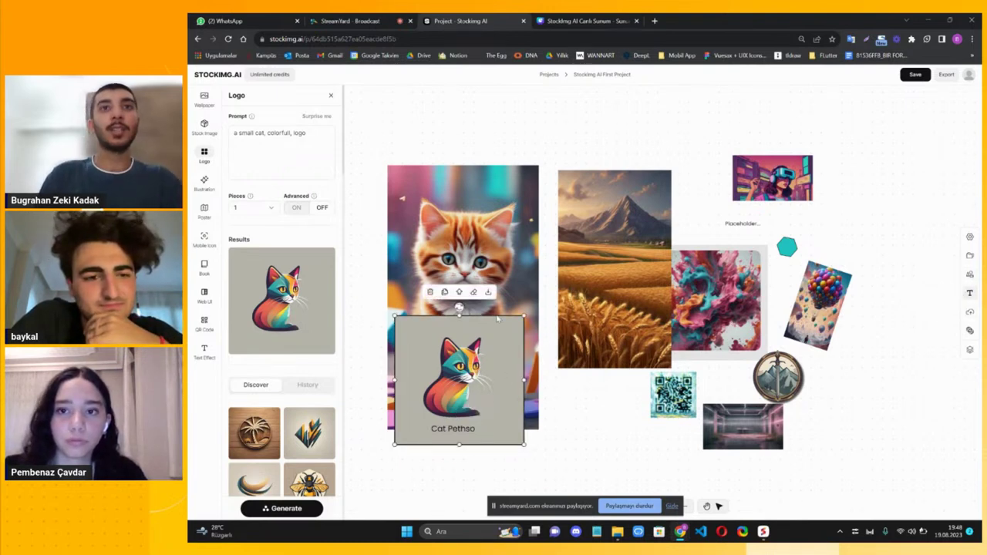
left_click(970, 237)
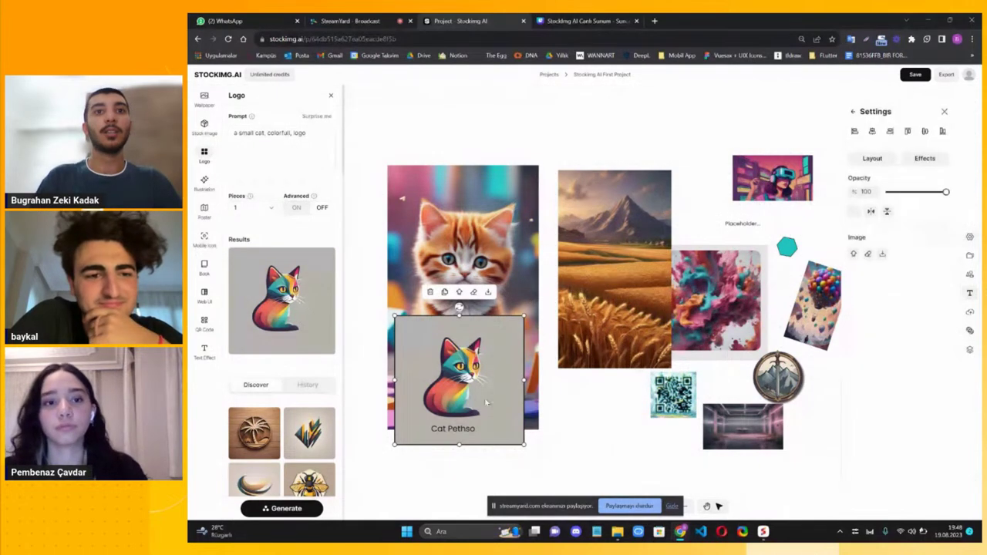
left_click(877, 159)
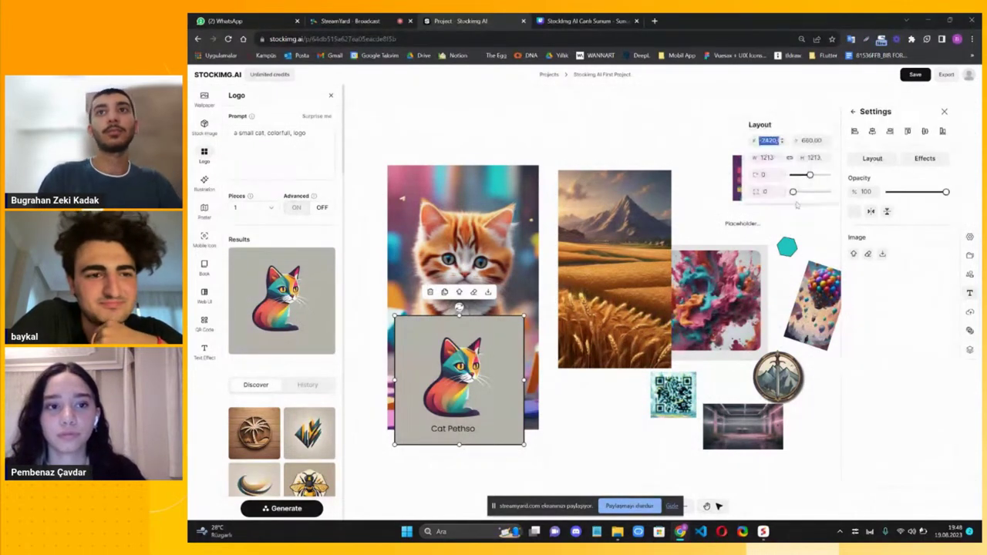
left_click_drag(793, 192, 833, 198)
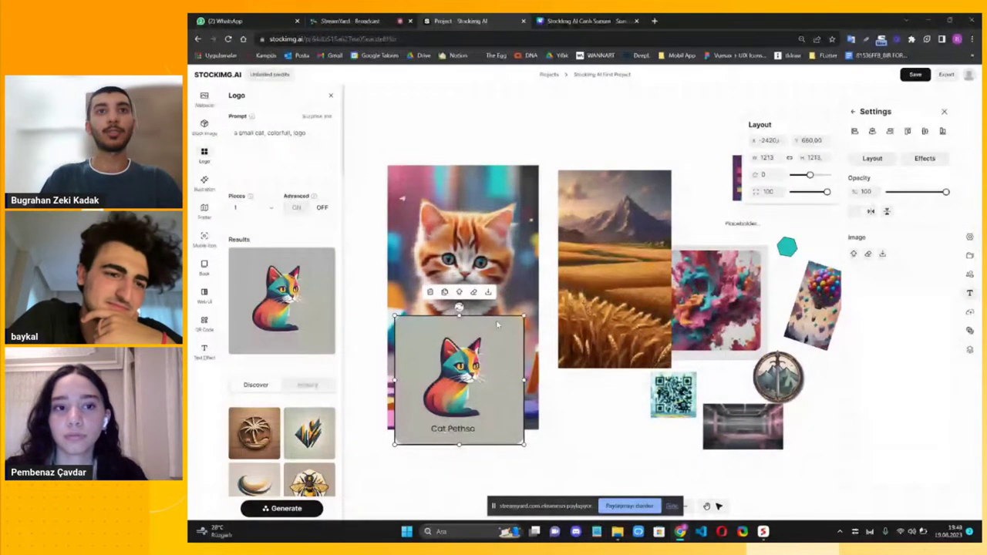
left_click(593, 354)
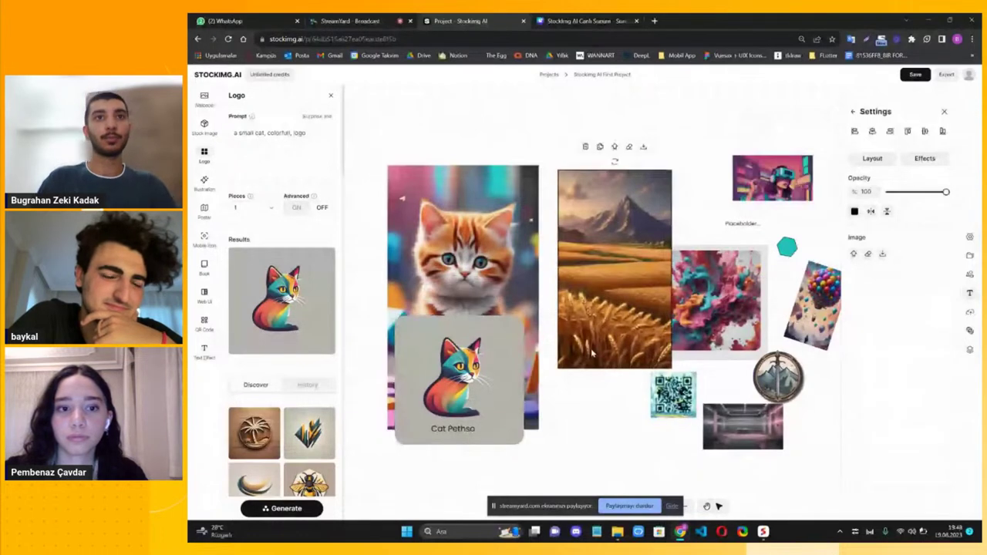
left_click(447, 368)
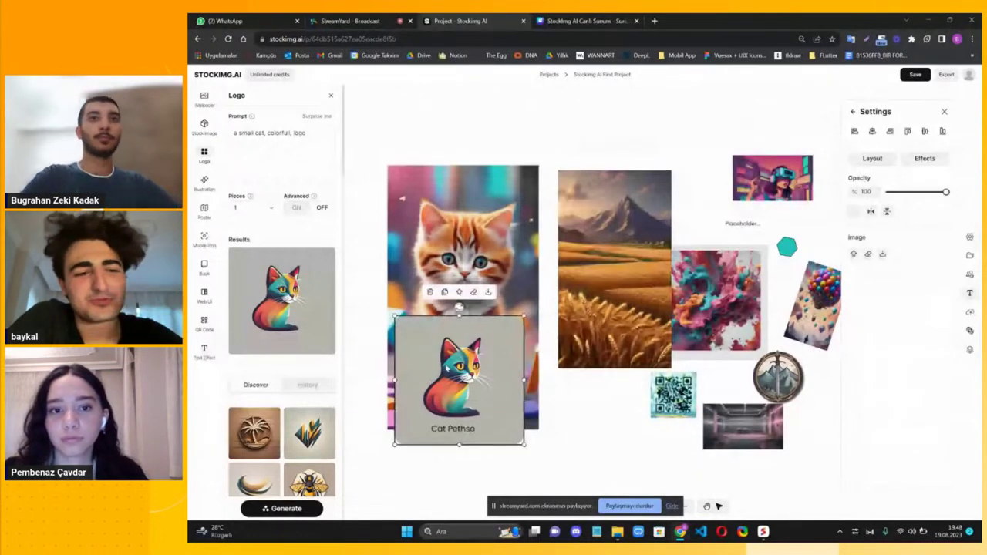